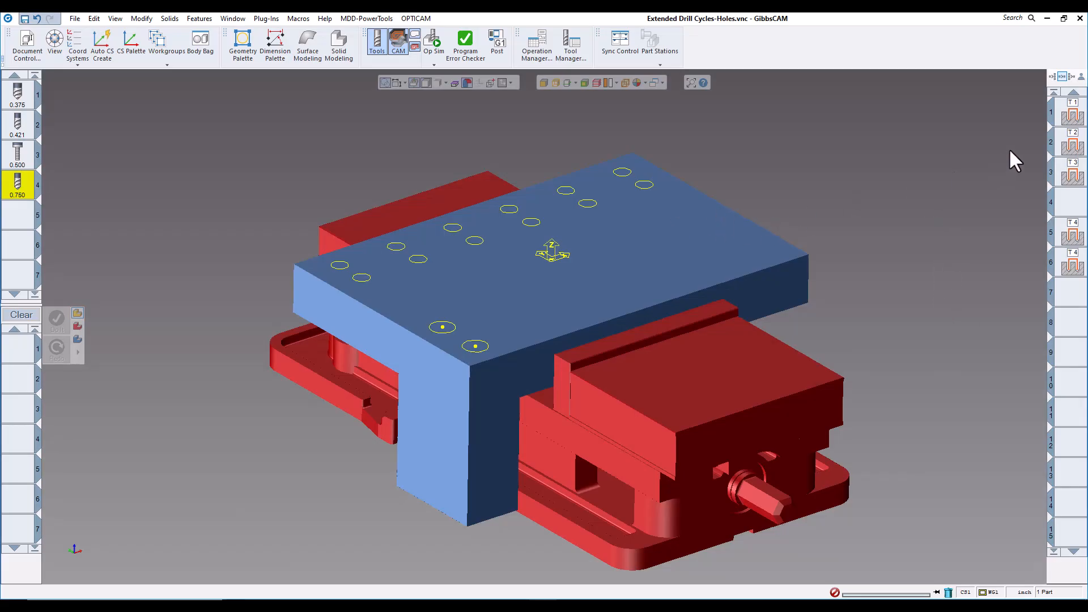
Inspect the Process #1 Holes drill toolpaths on the plate, then select the second hole process.
double_click(1072, 112)
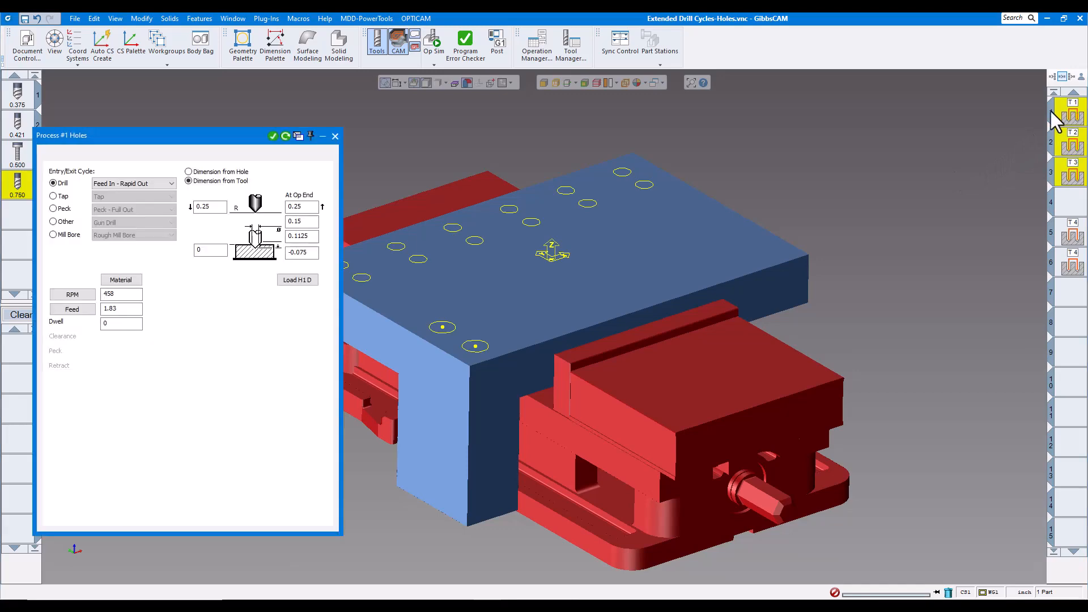
left_click_drag(239, 138, 260, 120)
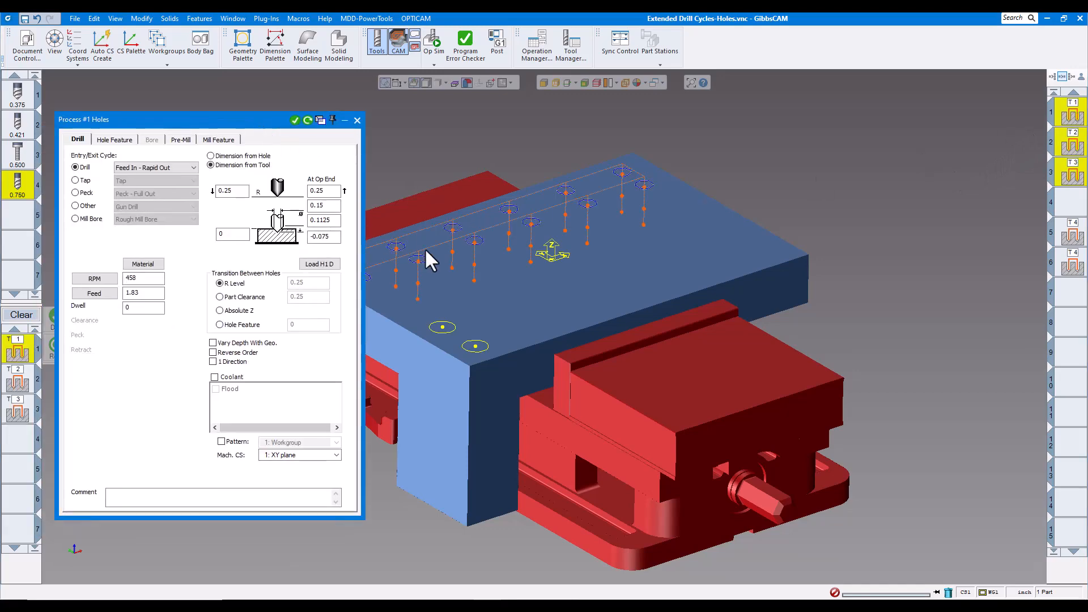
middle_click_drag(425, 250, 444, 250)
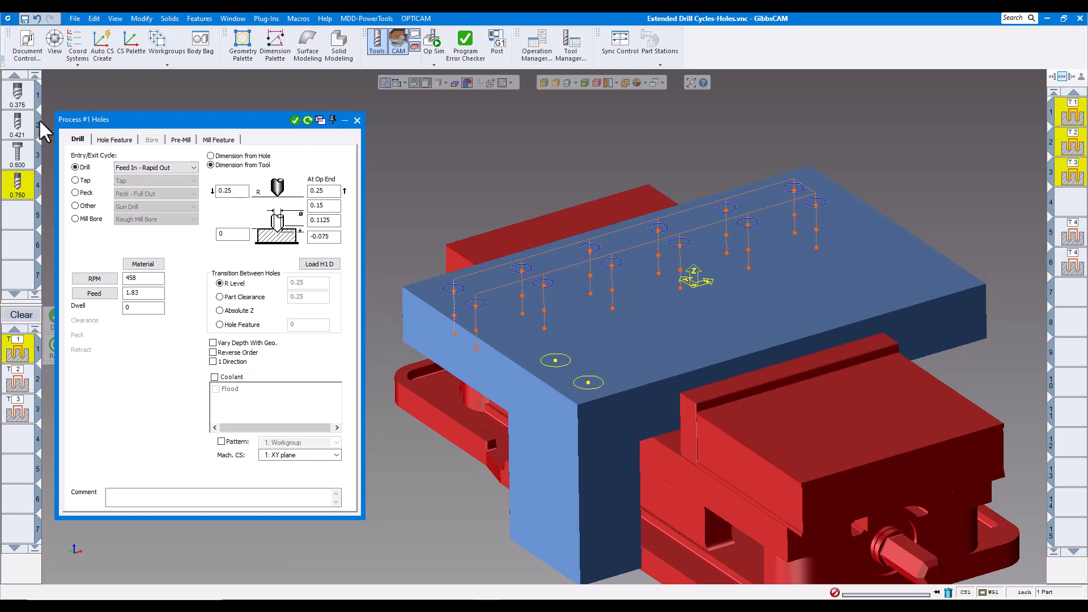
left_click(357, 120)
left_click(25, 377)
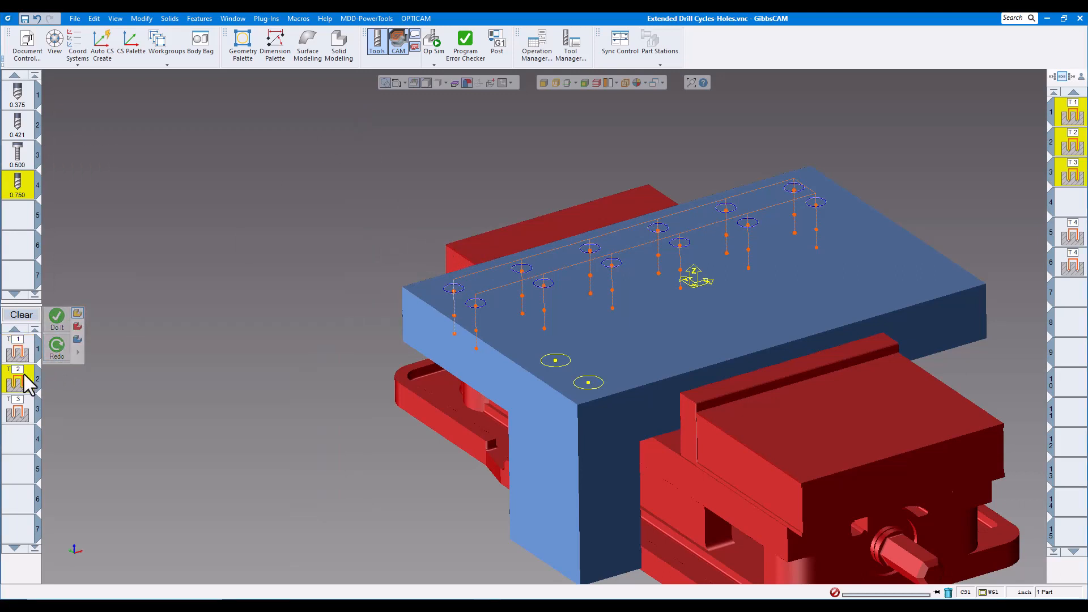
Review the Process #2 peck drilling settings, keeping Extend Final Peck, then select the tapping process.
double_click(25, 376)
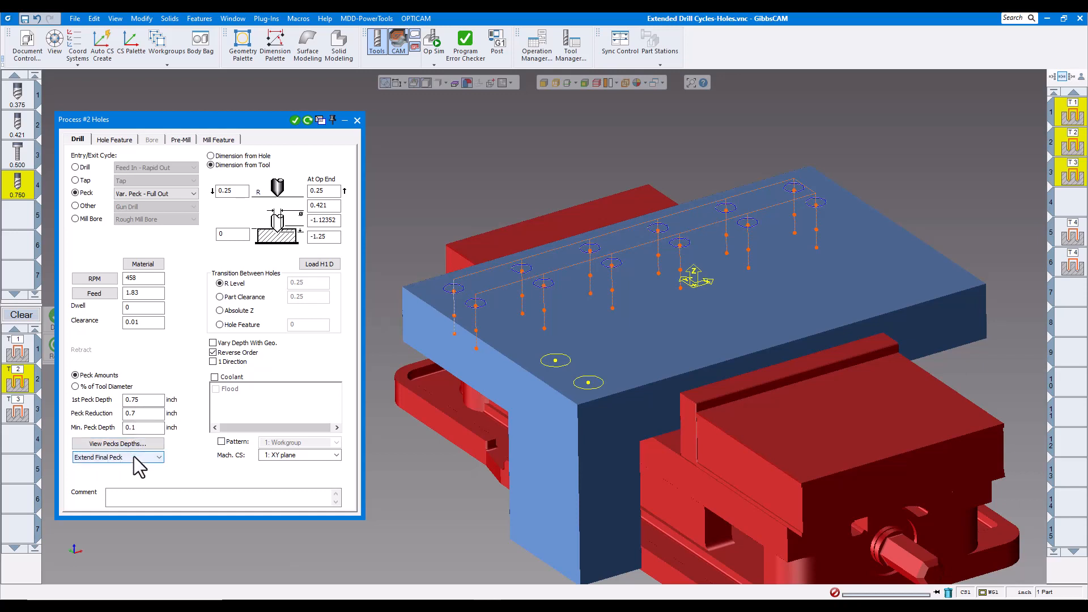
left_click(157, 457)
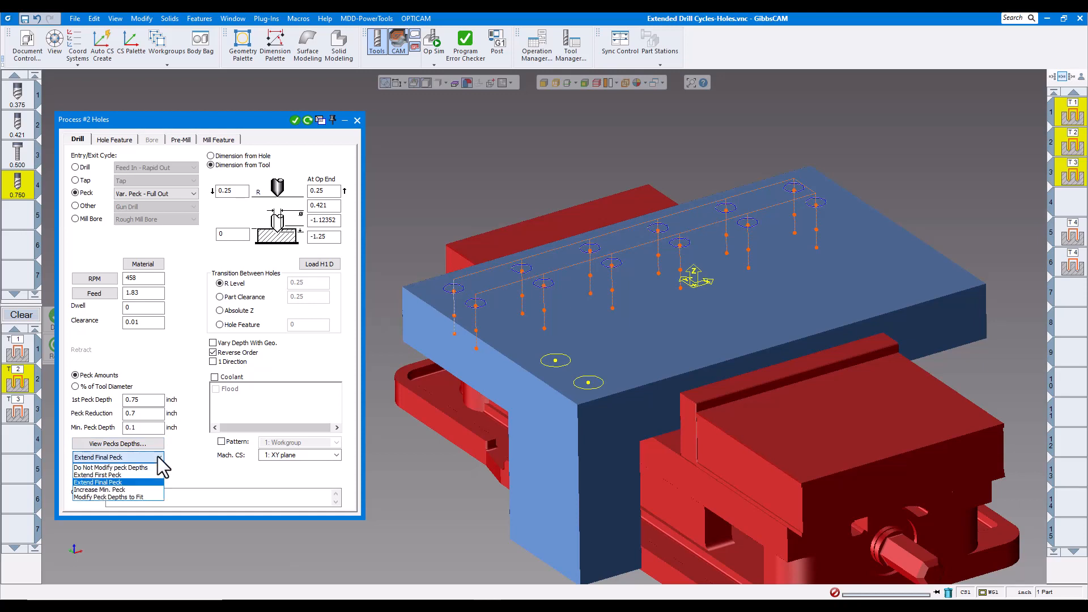
left_click(182, 473)
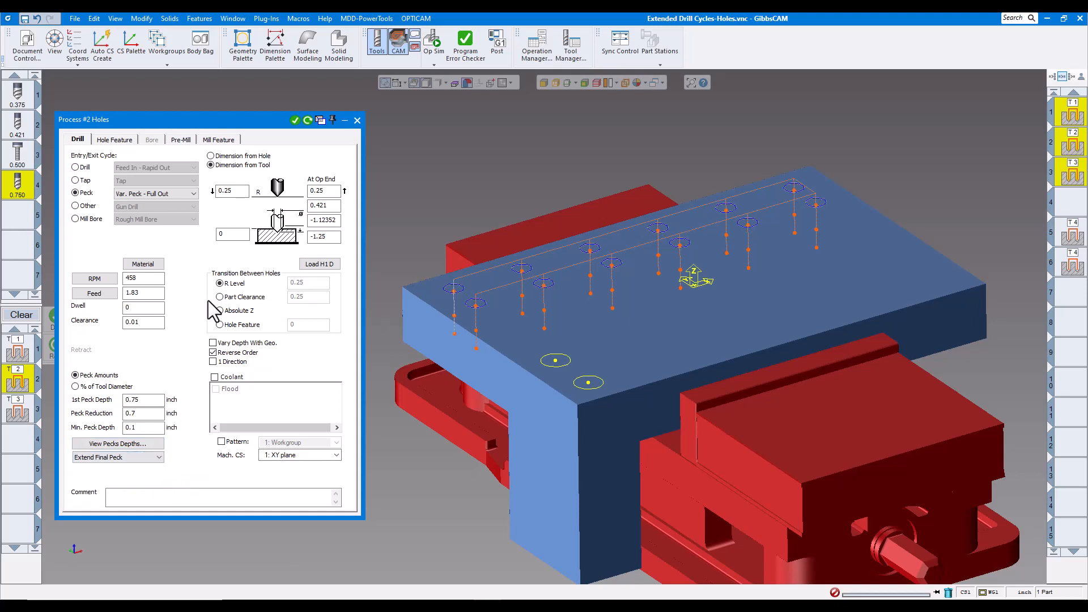
left_click(16, 413)
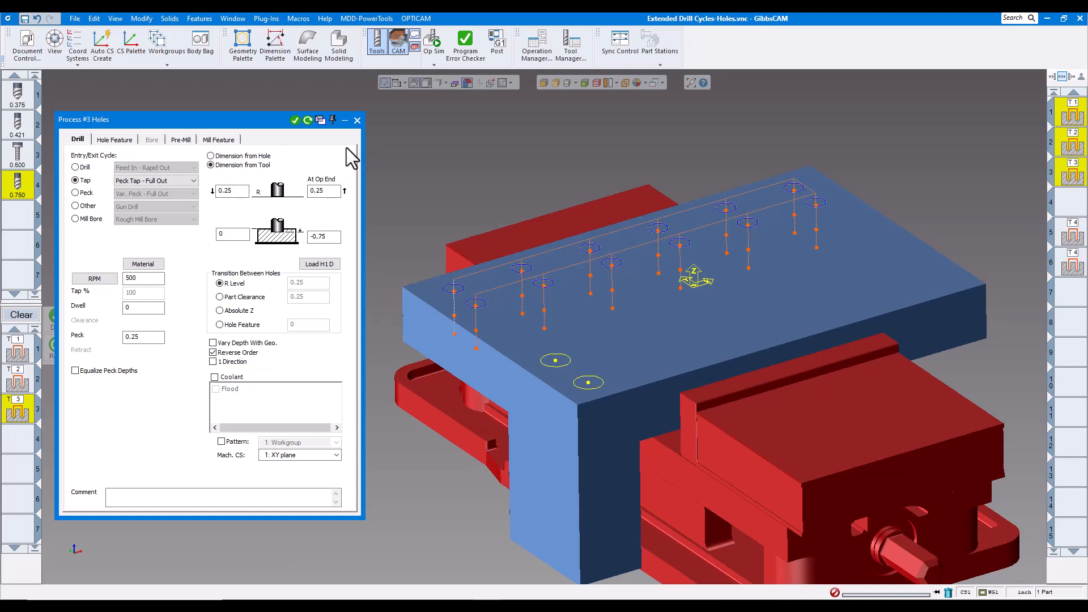
Close the Process #3 Holes tapping dialog, leaving the tap toolpaths on the plate.
left_click(299, 18)
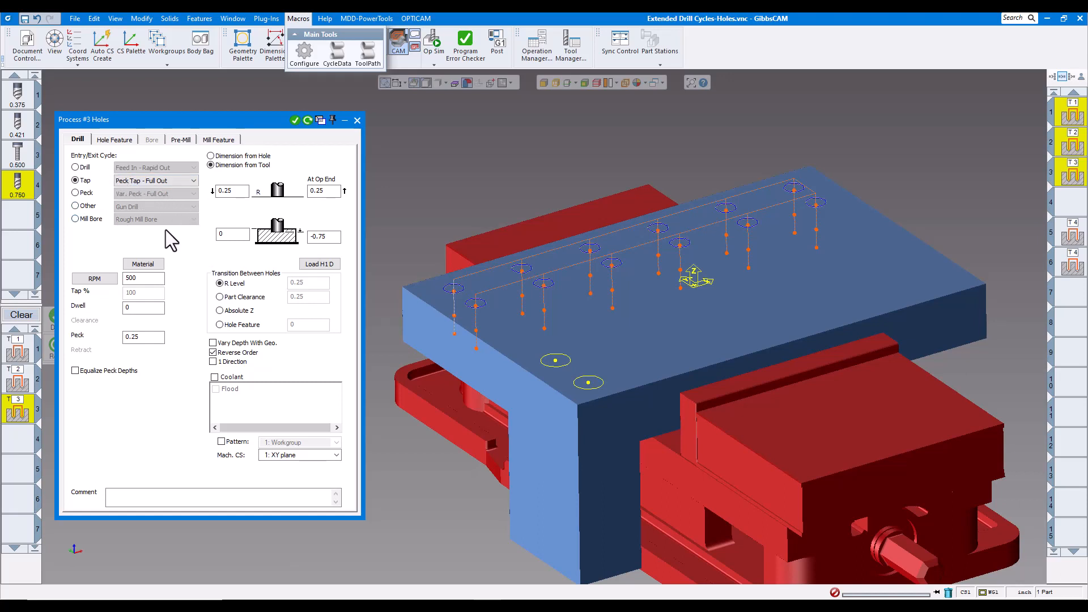
left_click(357, 121)
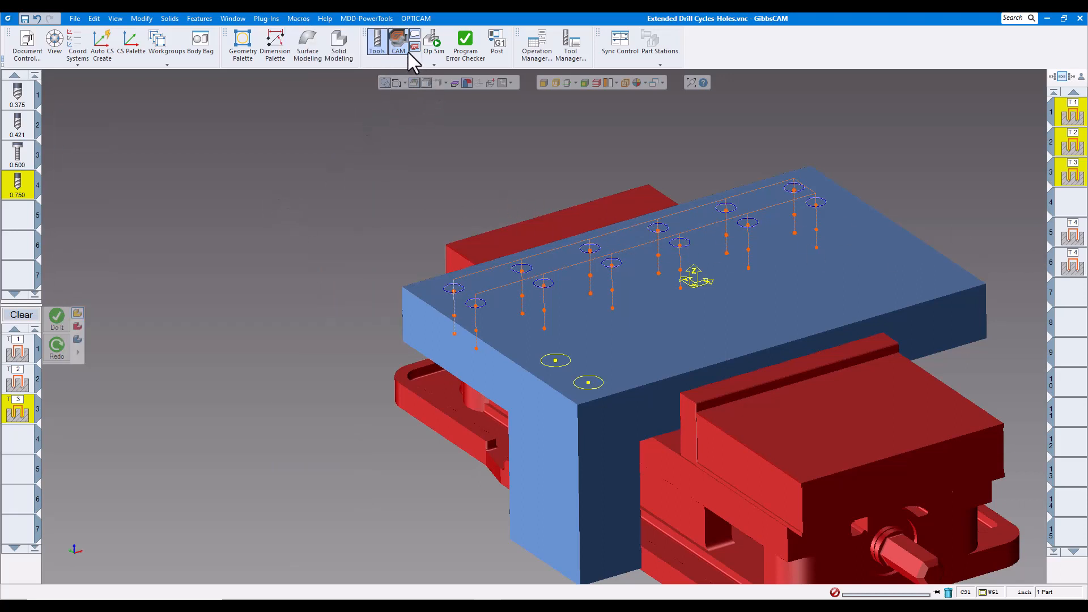
Start Op Sim with translucent stock rendering and a slower simulation speed.
left_click(434, 42)
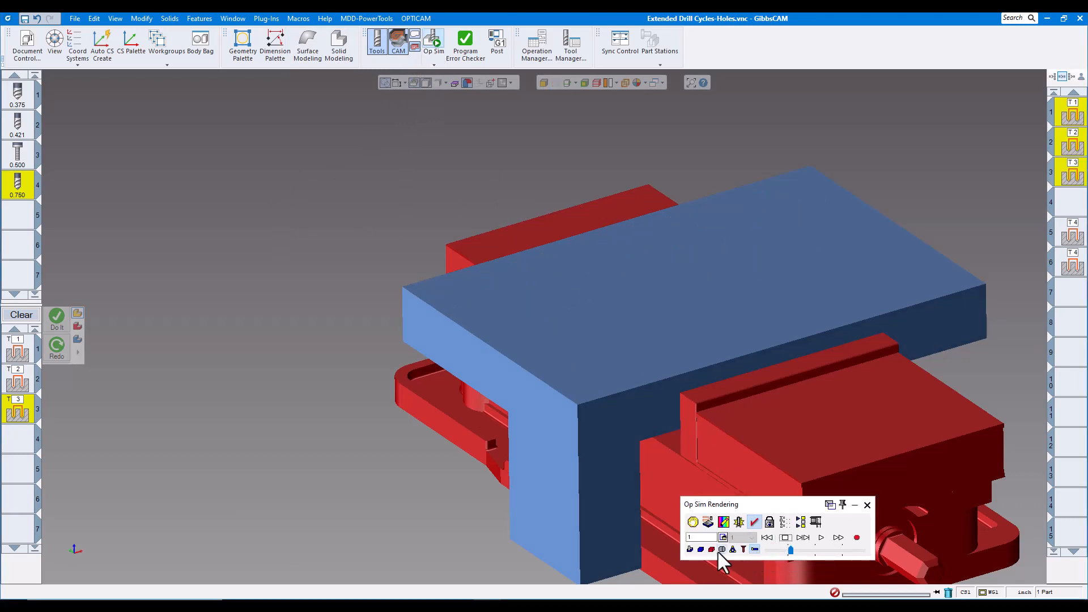
left_click(700, 550)
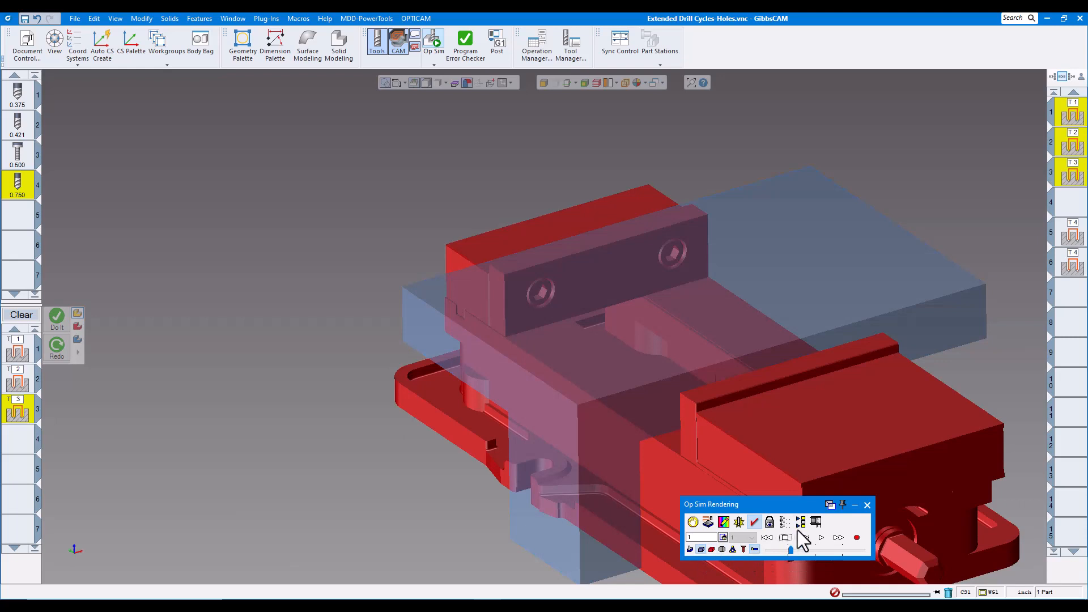
left_click_drag(790, 550, 783, 550)
Play the simulation, stop it after several holes, and reopen Process #1 Holes.
left_click(821, 538)
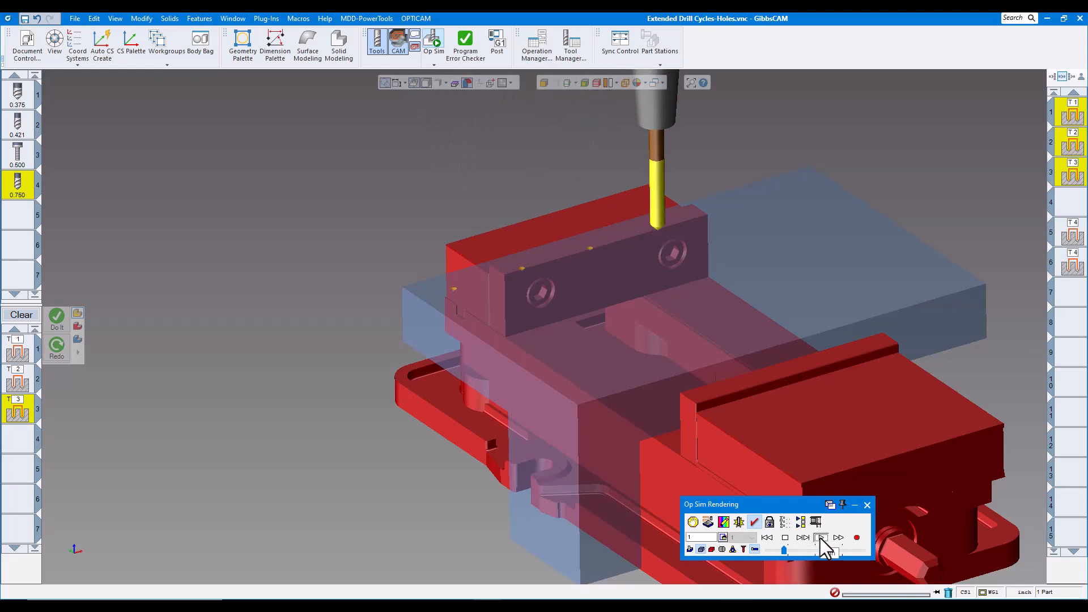
left_click(785, 538)
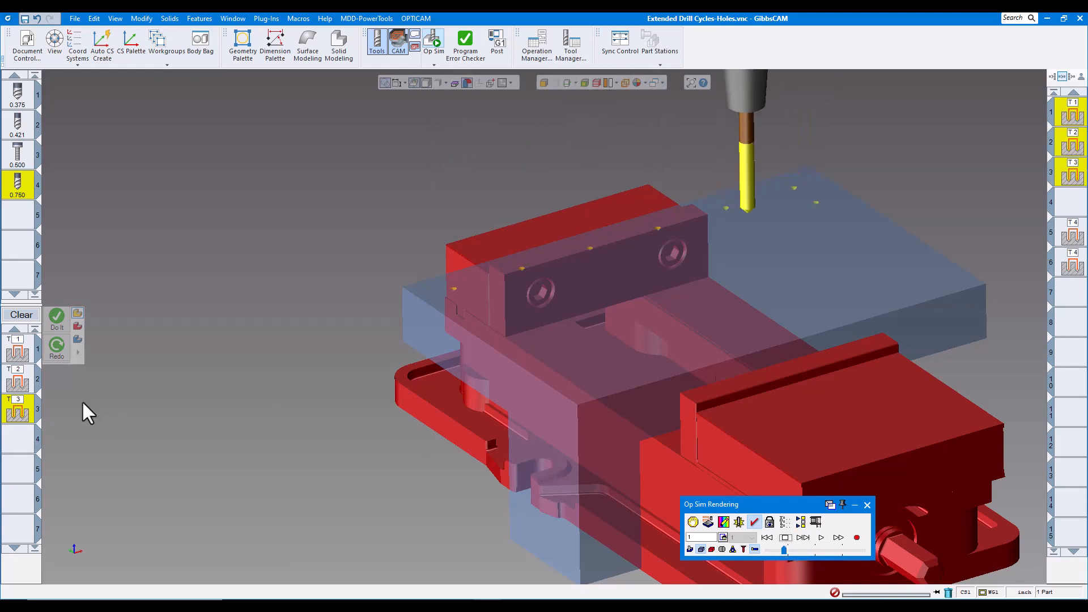
left_click(22, 360)
double_click(22, 360)
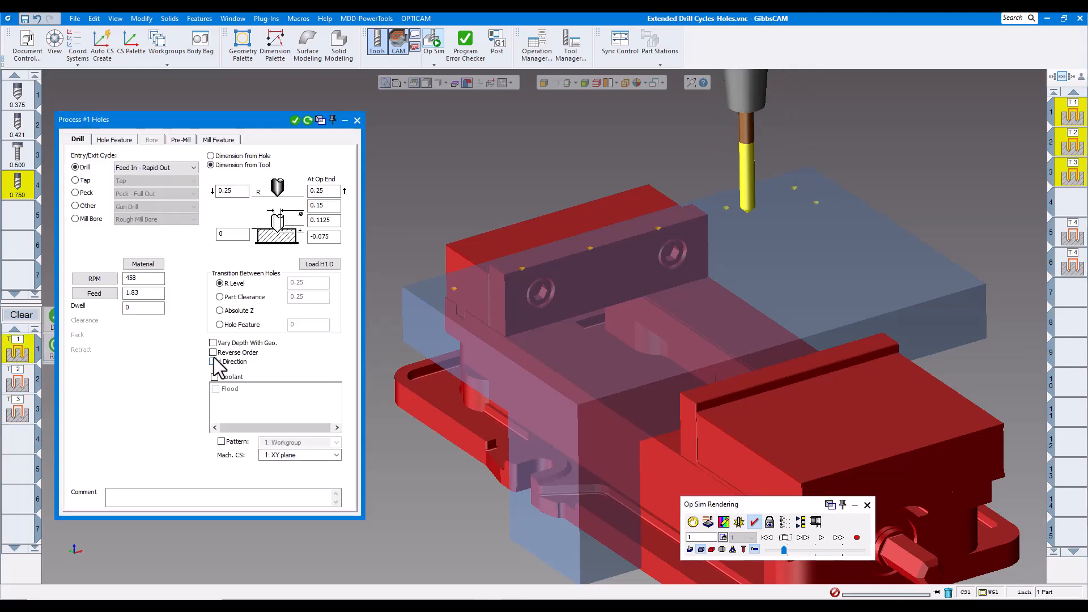
Close the hole process dialog and resume Op Sim so more plate holes are drilled.
double_click(19, 375)
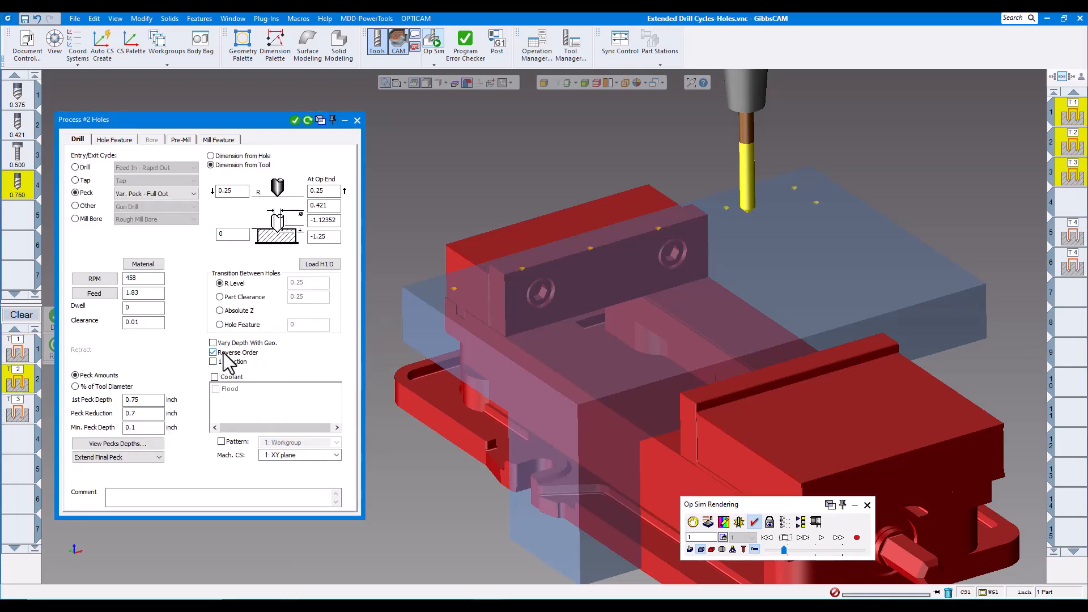
left_click(357, 120)
left_click(821, 537)
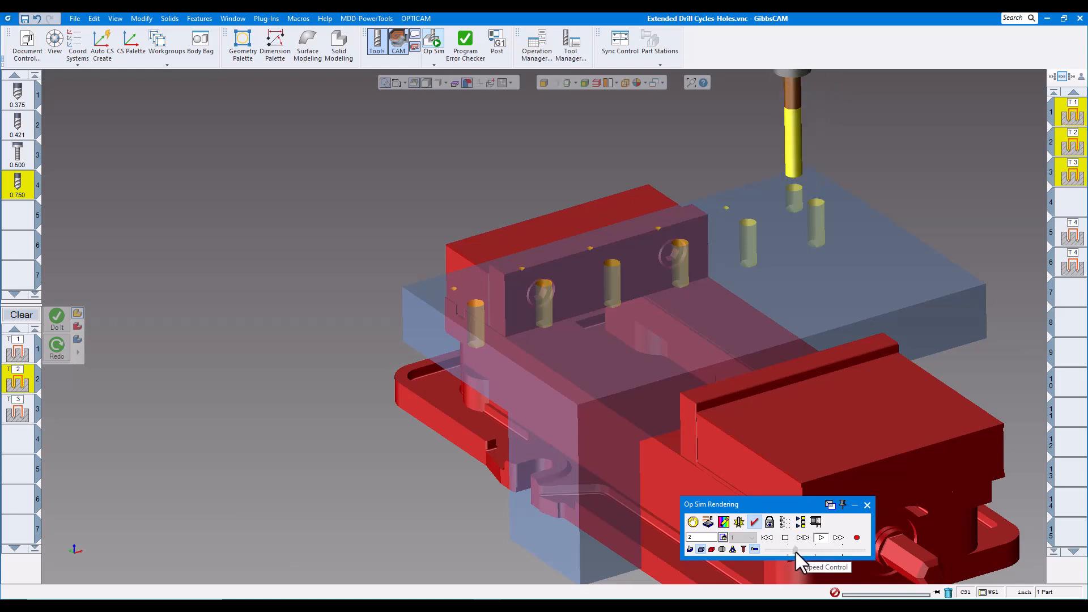
Slow the Op Sim speed and let the simulation finish before returning to the plate.
left_click_drag(804, 550, 780, 547)
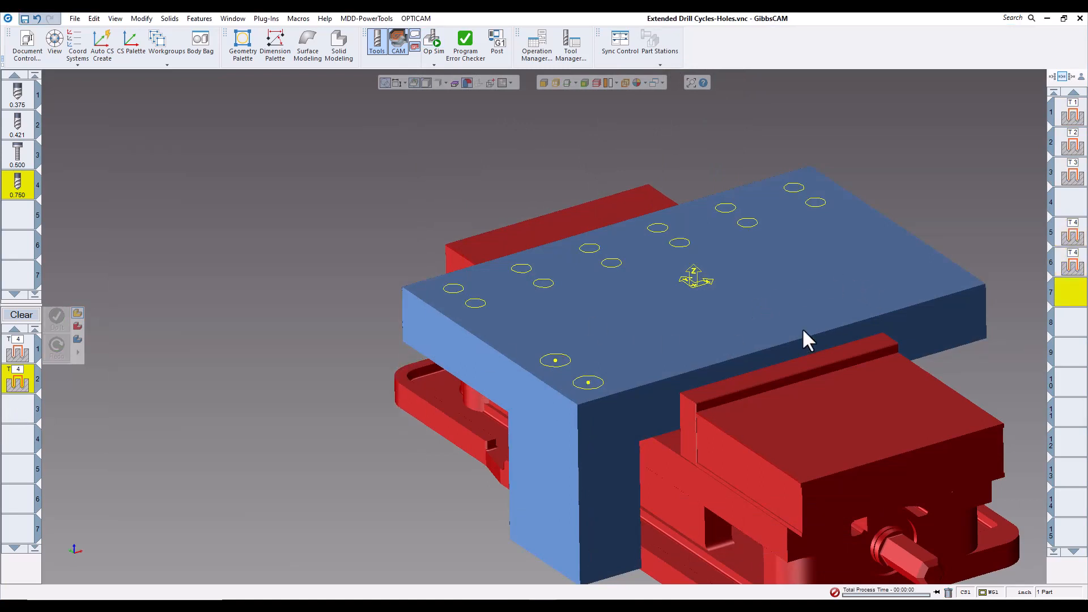
Set the first T4 drill process to 500 RPM, feed 2, depth -0.5 for the two front holes.
left_click(1073, 238)
double_click(1072, 238)
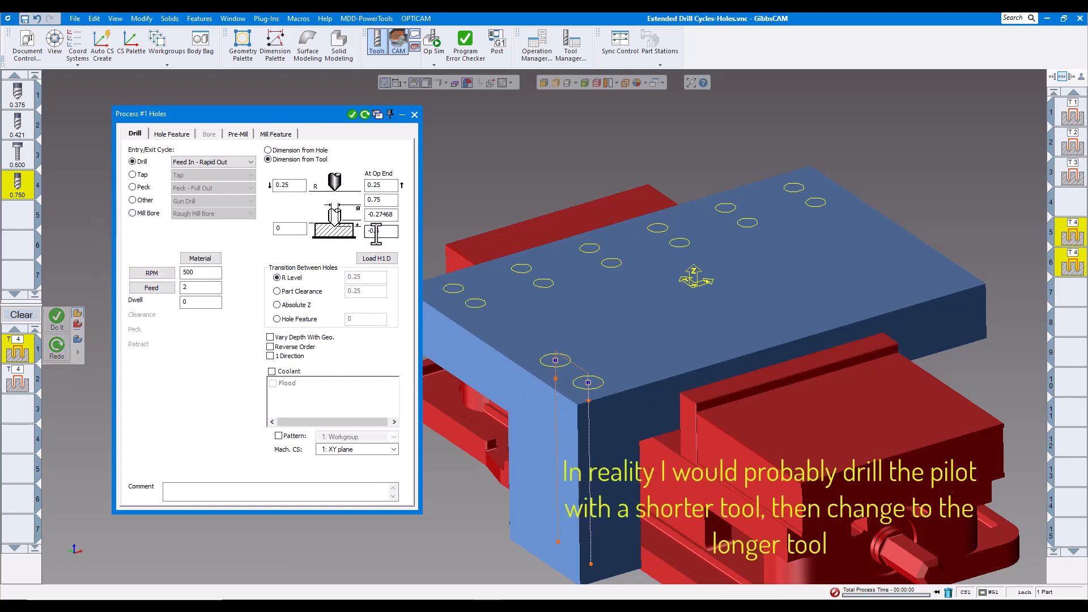
left_click(198, 287)
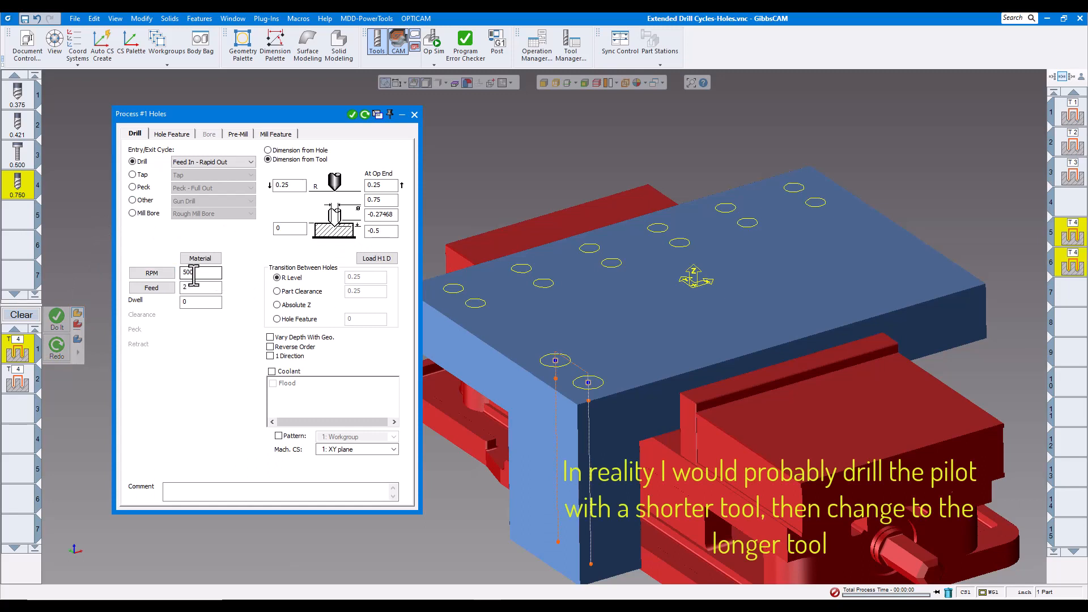
type("2")
left_click(415, 114)
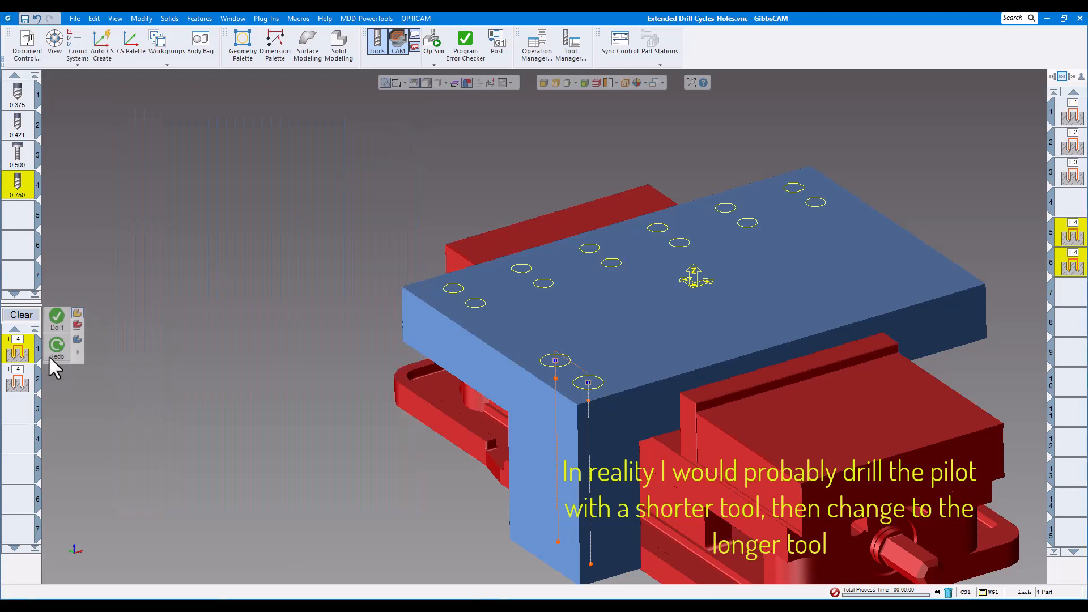
Keep the second T4 process on a Gun Drill cycle, checking Approach RPM 100, and close it.
left_click(30, 380)
double_click(29, 379)
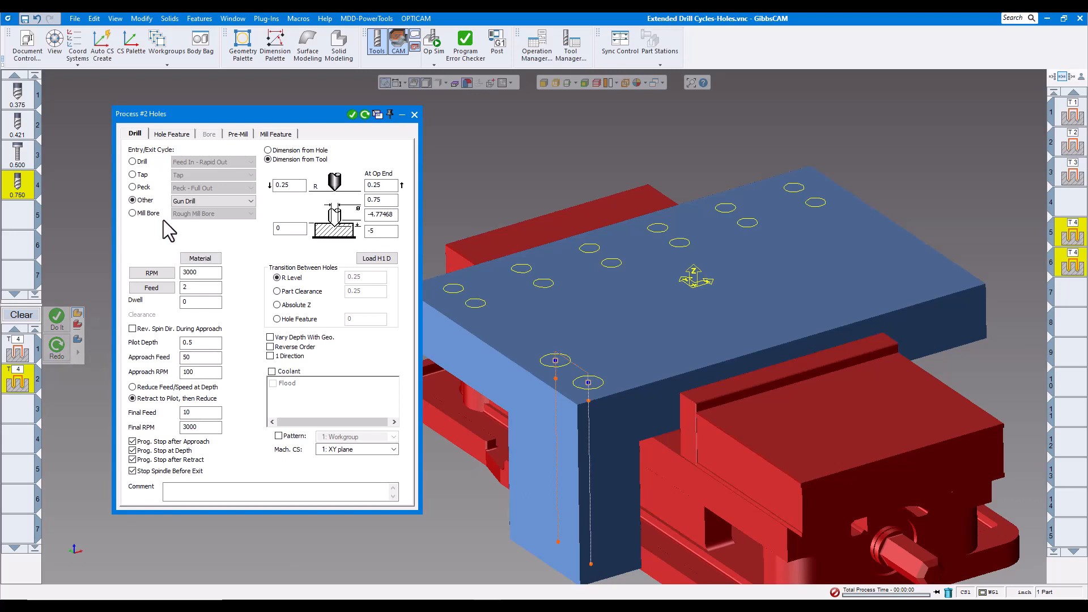
left_click(250, 201)
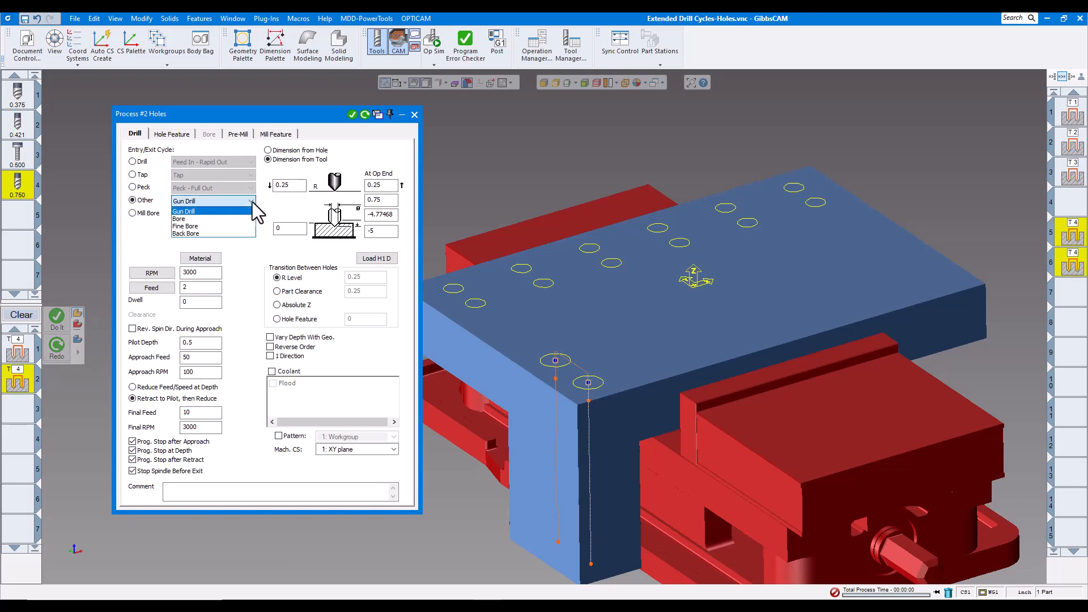
left_click(145, 245)
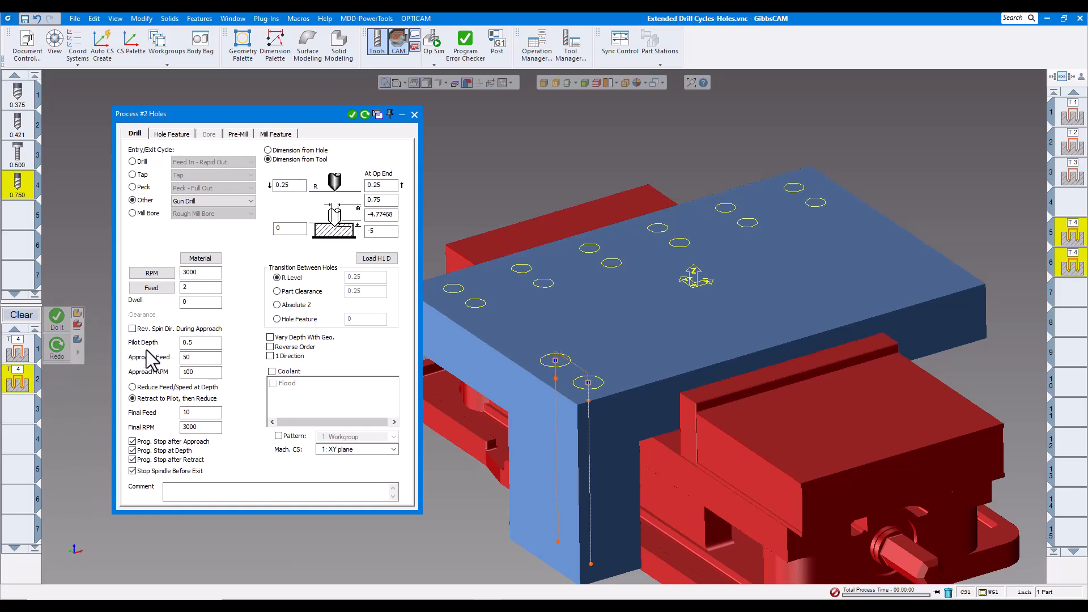
double_click(197, 373)
left_click(414, 114)
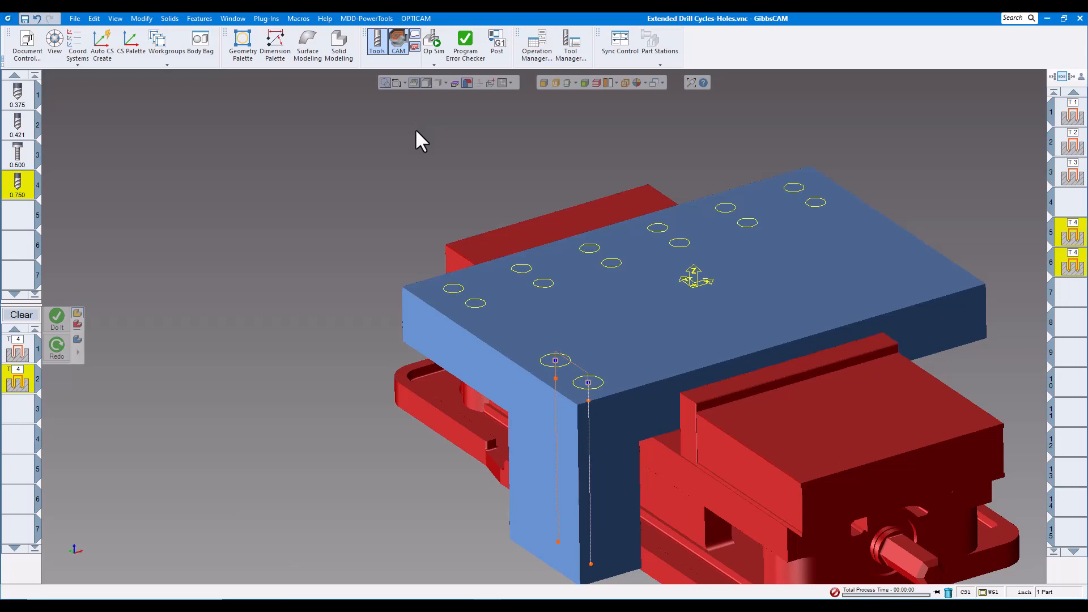
Play Op Sim to EOP, gun-drilling the two front holes, then select the first T4 operation.
left_click(434, 44)
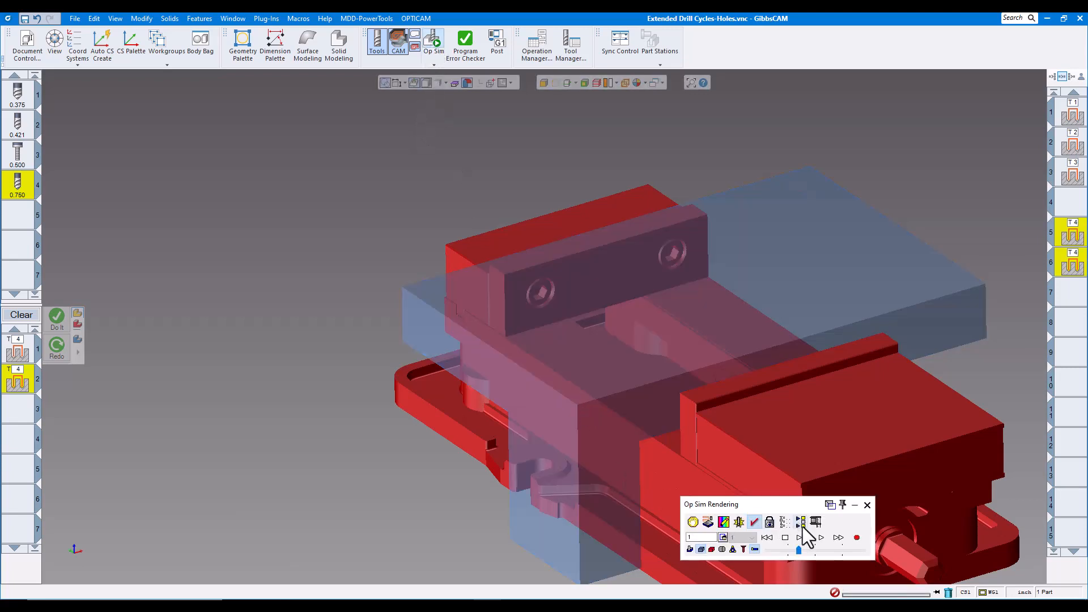
left_click(798, 537)
left_click(819, 550)
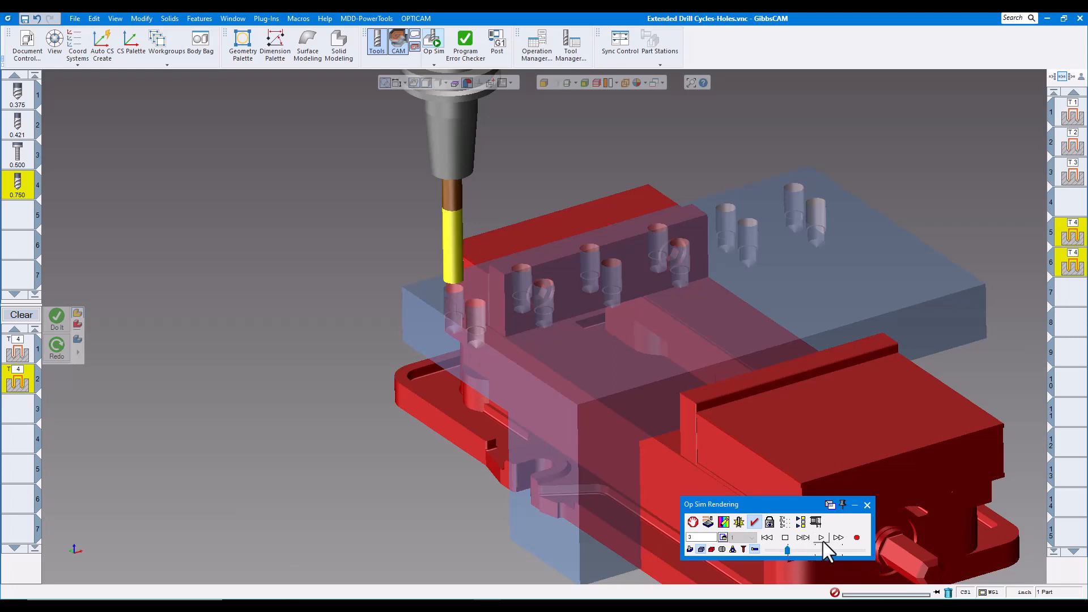
left_click(820, 538)
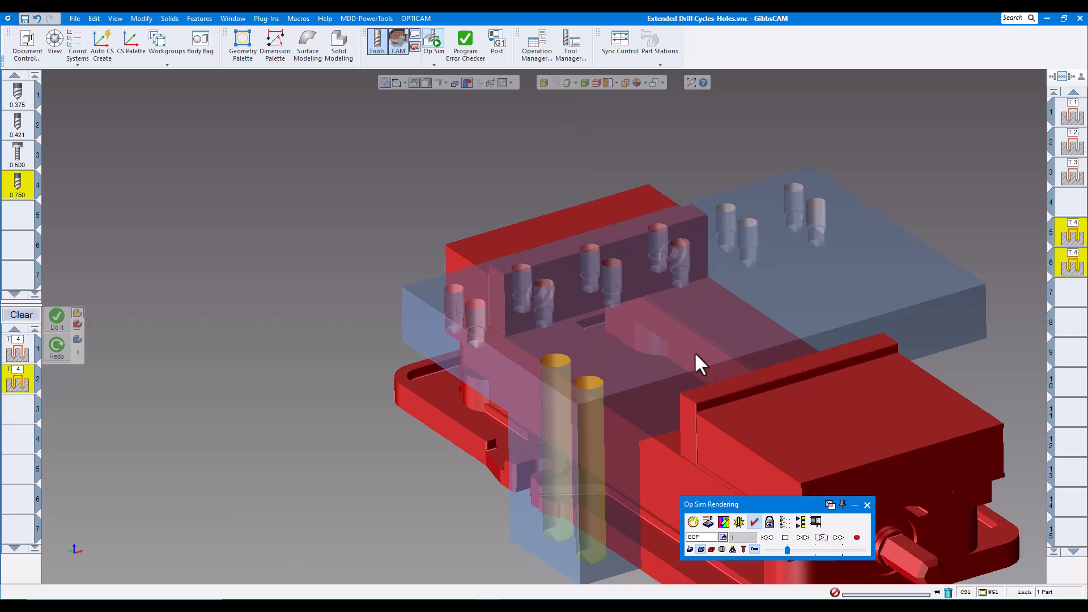
scroll(690, 360, "down", 3)
scroll(687, 356, "up", 5)
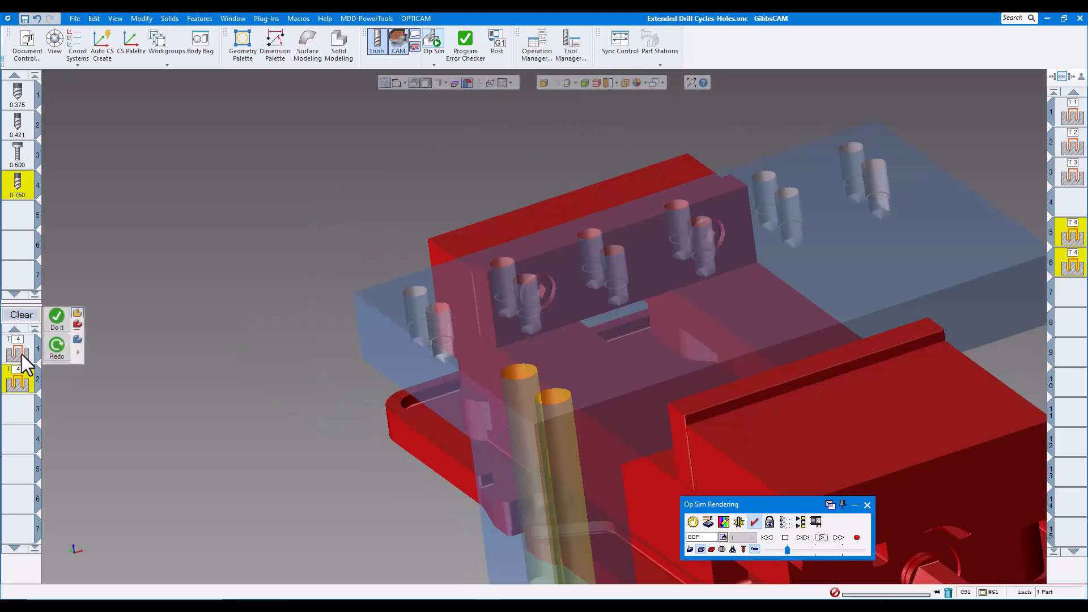
left_click(21, 354)
double_click(21, 352)
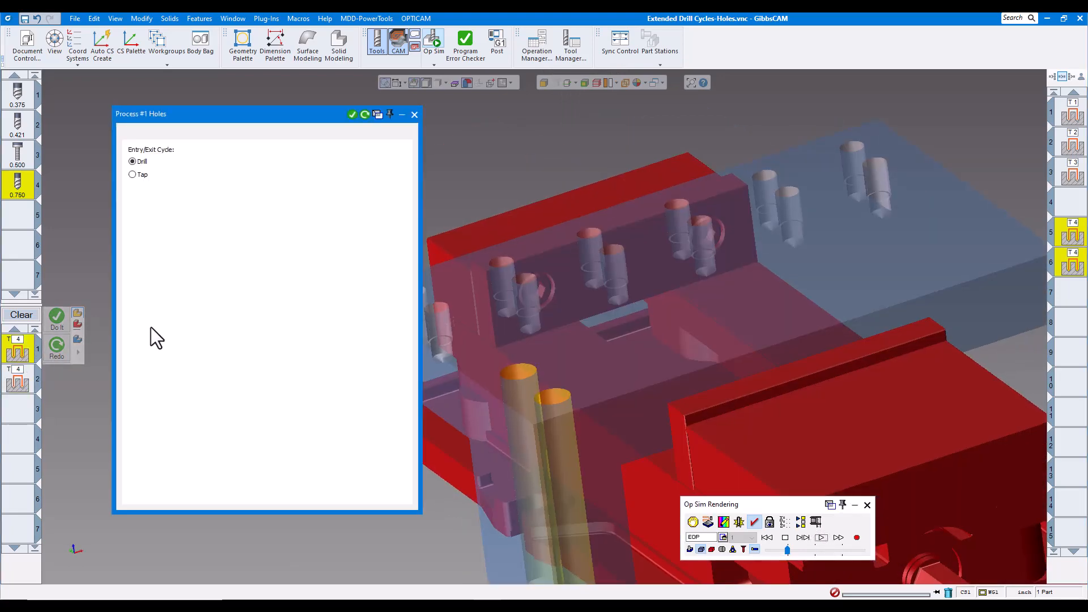
left_click(250, 161)
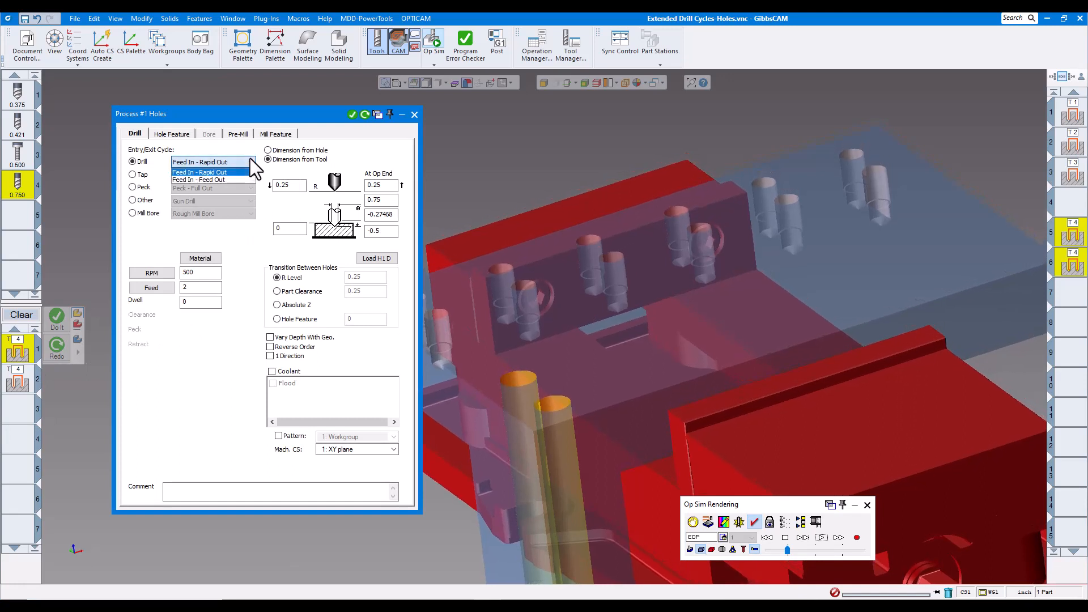
left_click(234, 244)
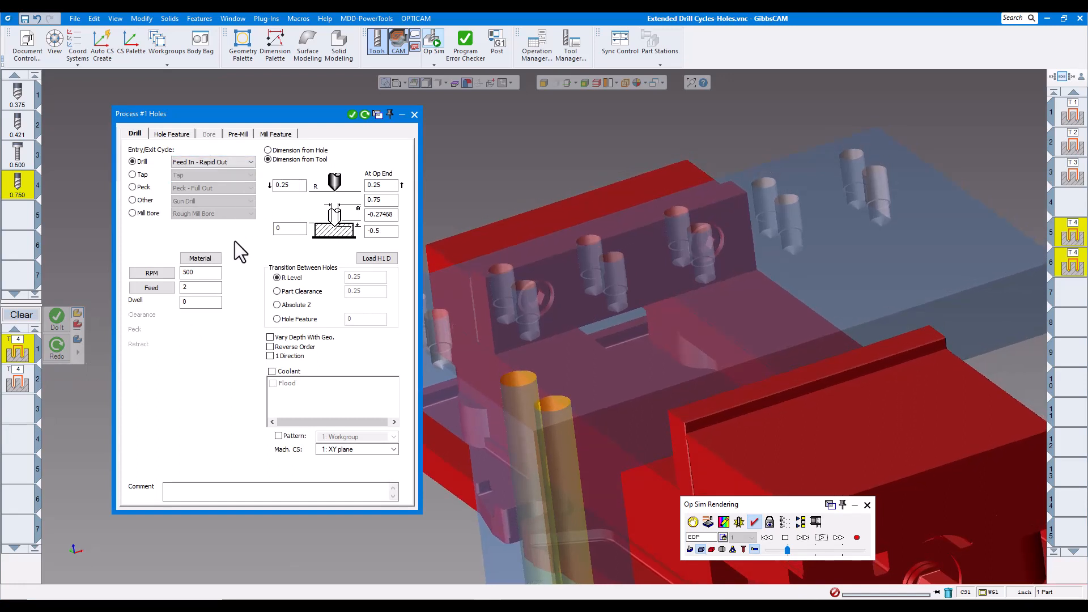
left_click(133, 175)
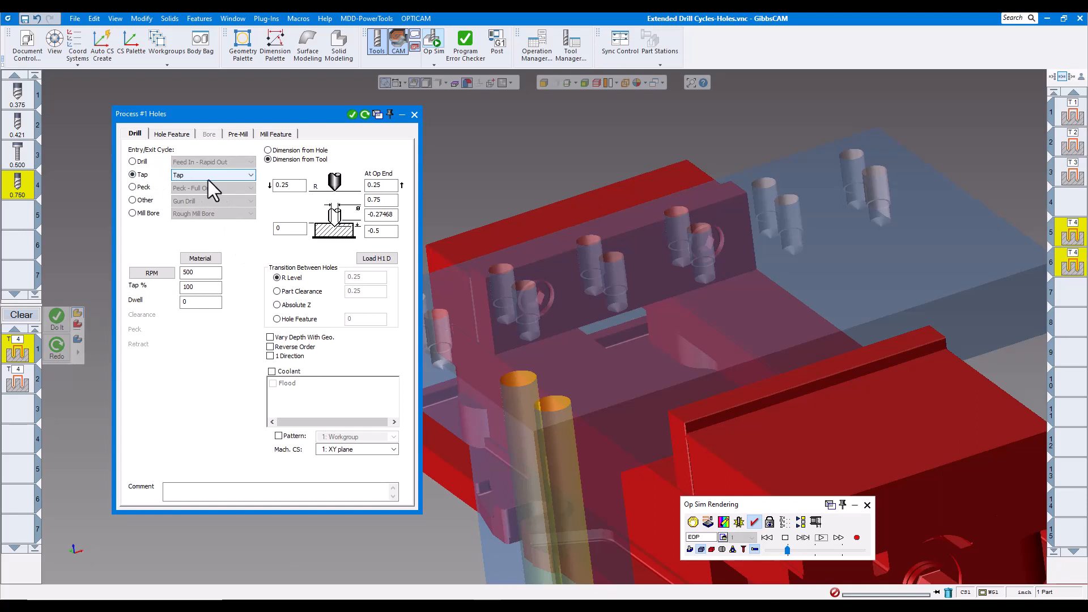
left_click(250, 175)
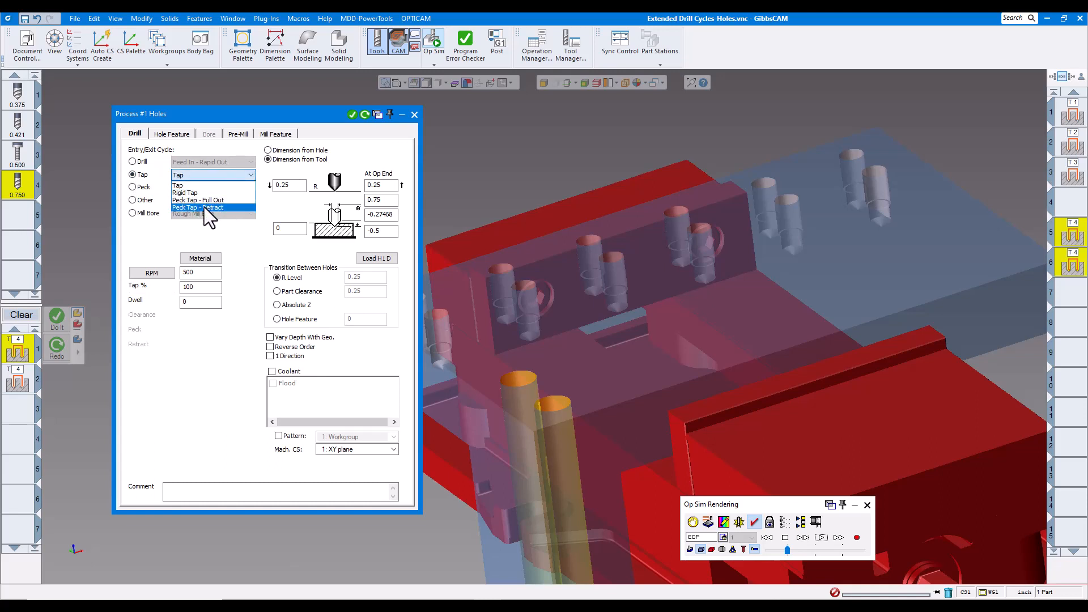
left_click(171, 236)
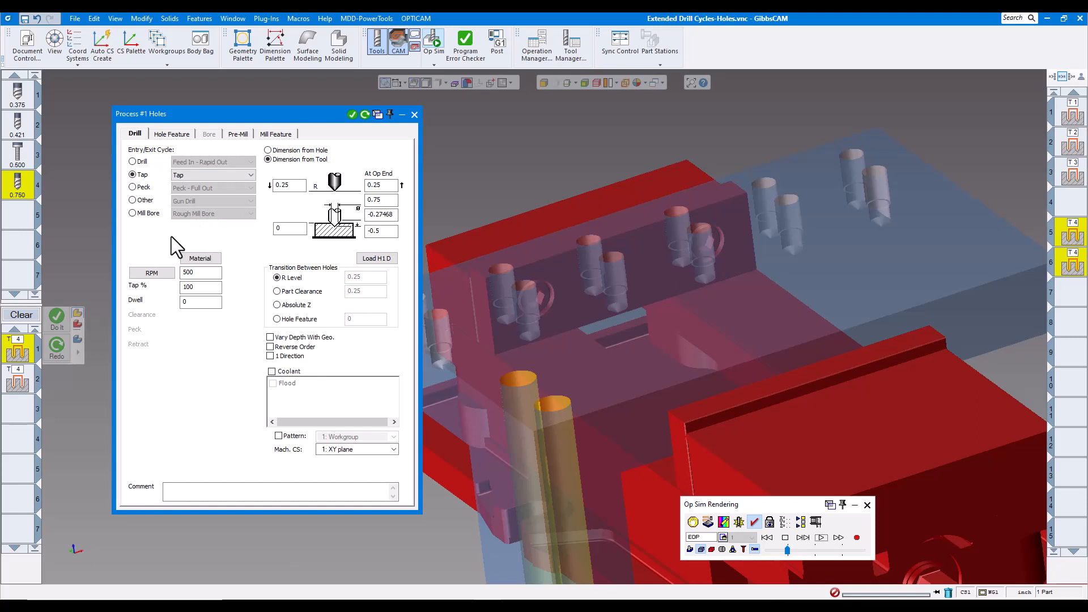
left_click(133, 187)
left_click(248, 189)
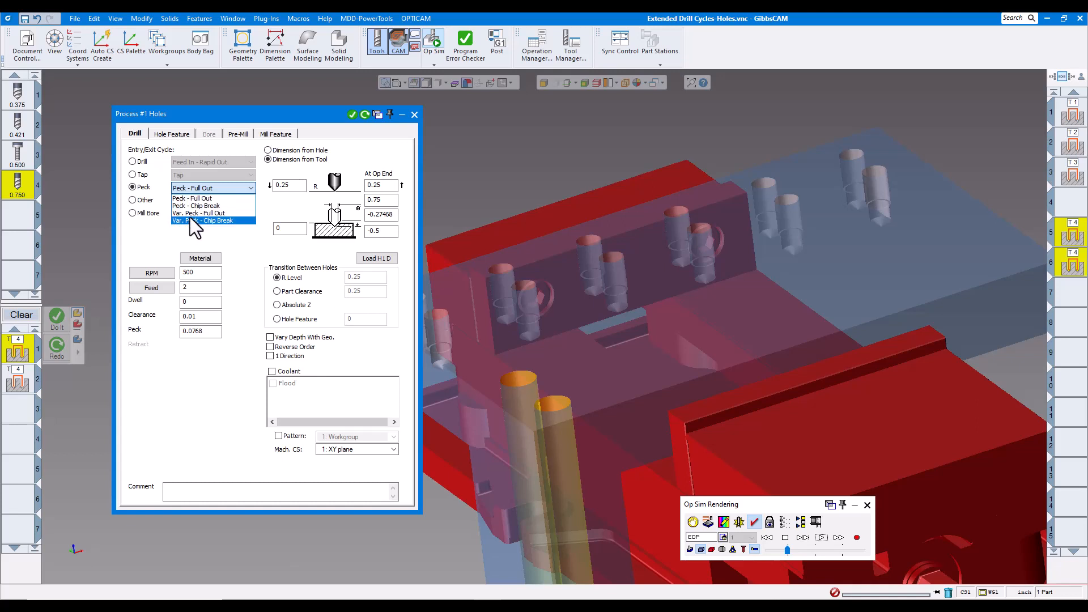
left_click(137, 205)
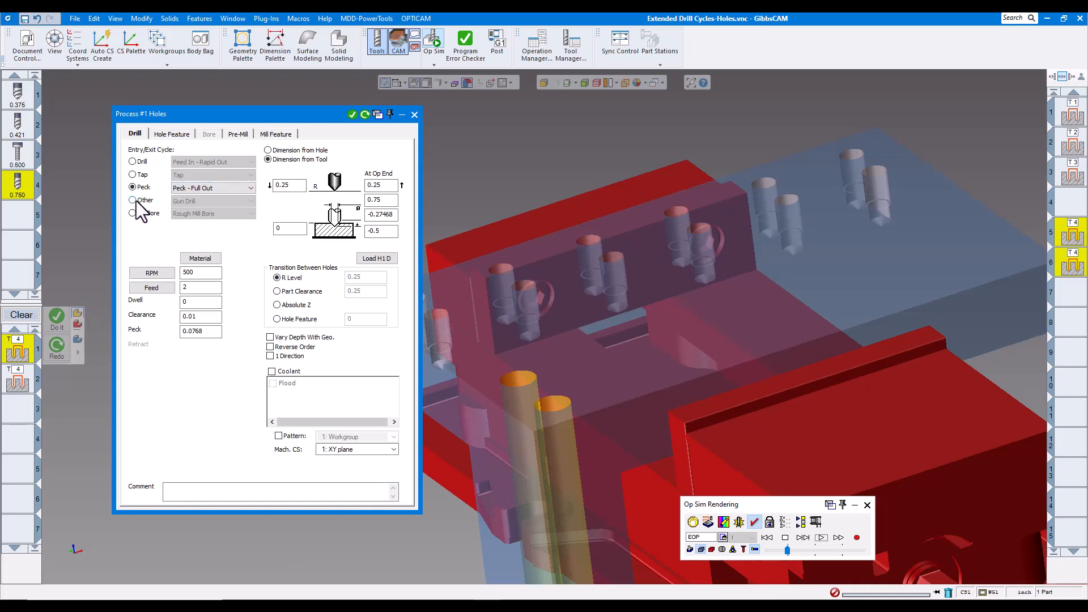
left_click(136, 202)
left_click(248, 202)
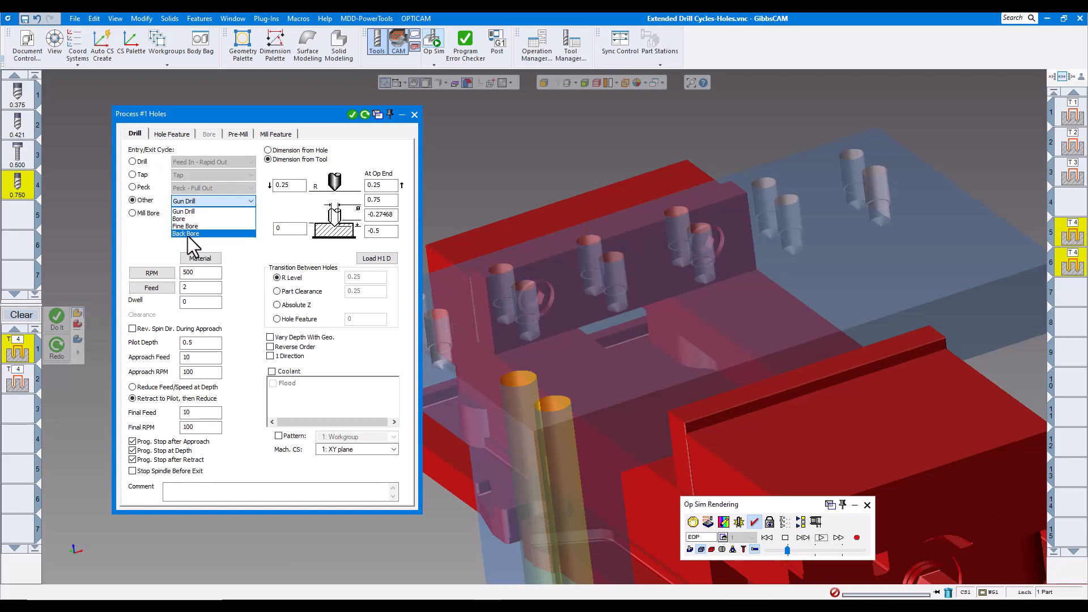
left_click(135, 233)
left_click(133, 213)
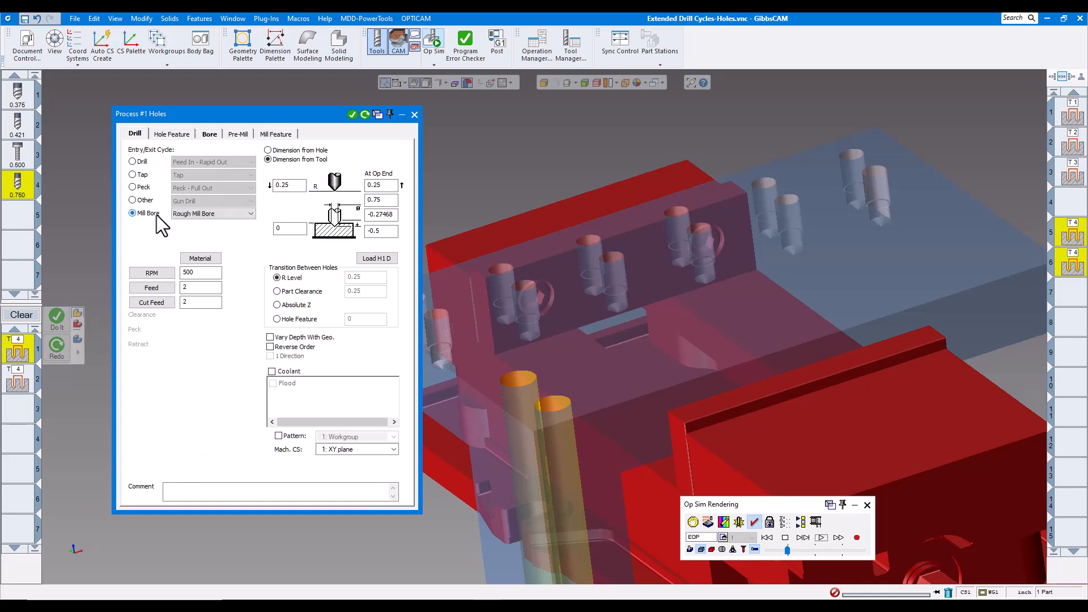
left_click(238, 214)
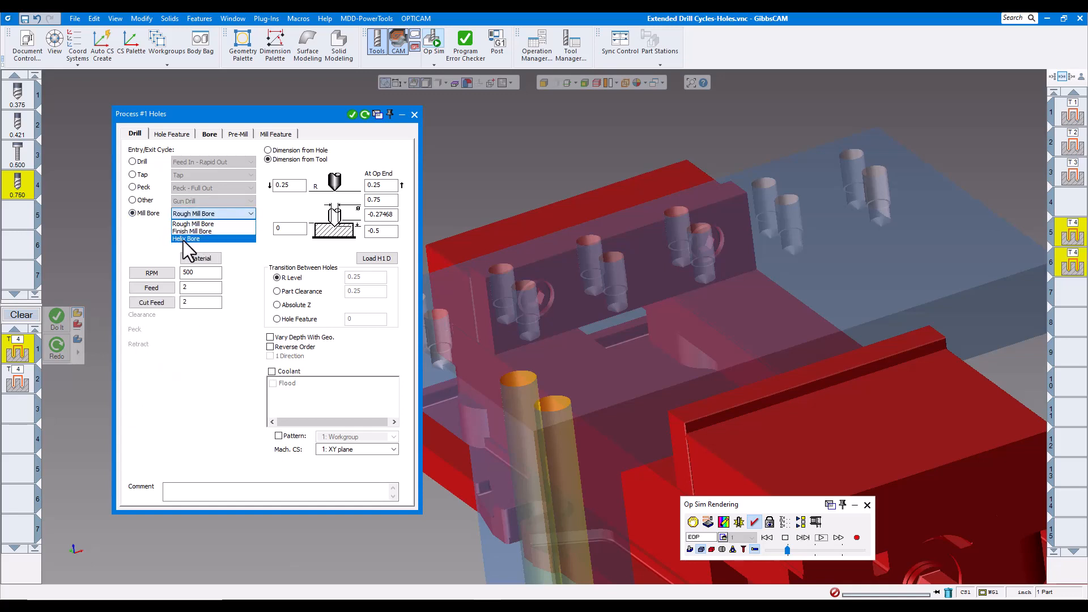
left_click(134, 239)
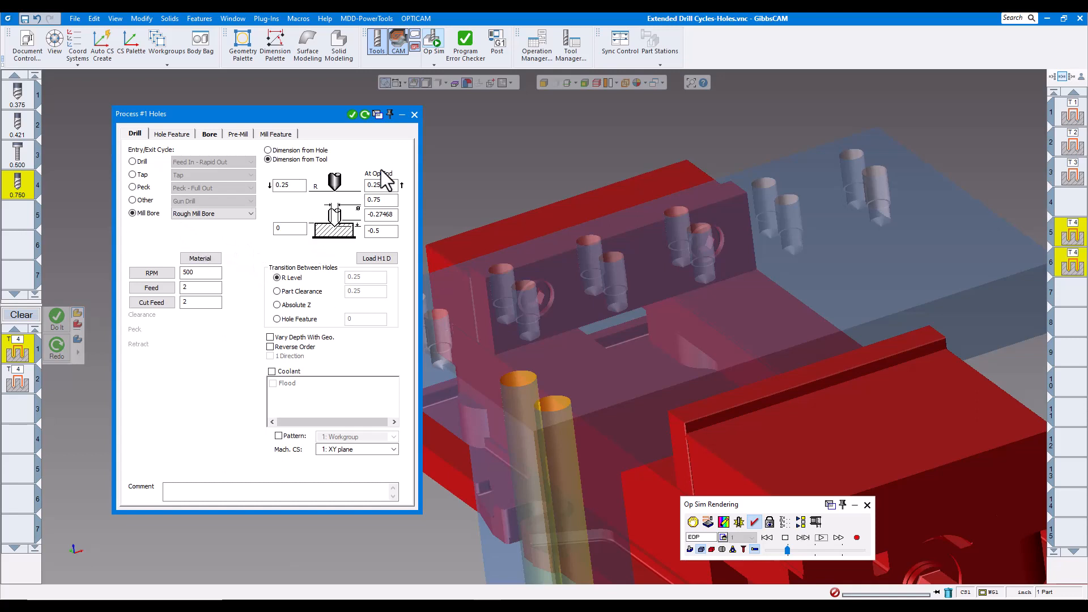
left_click(414, 114)
scroll(460, 196, "down", 3)
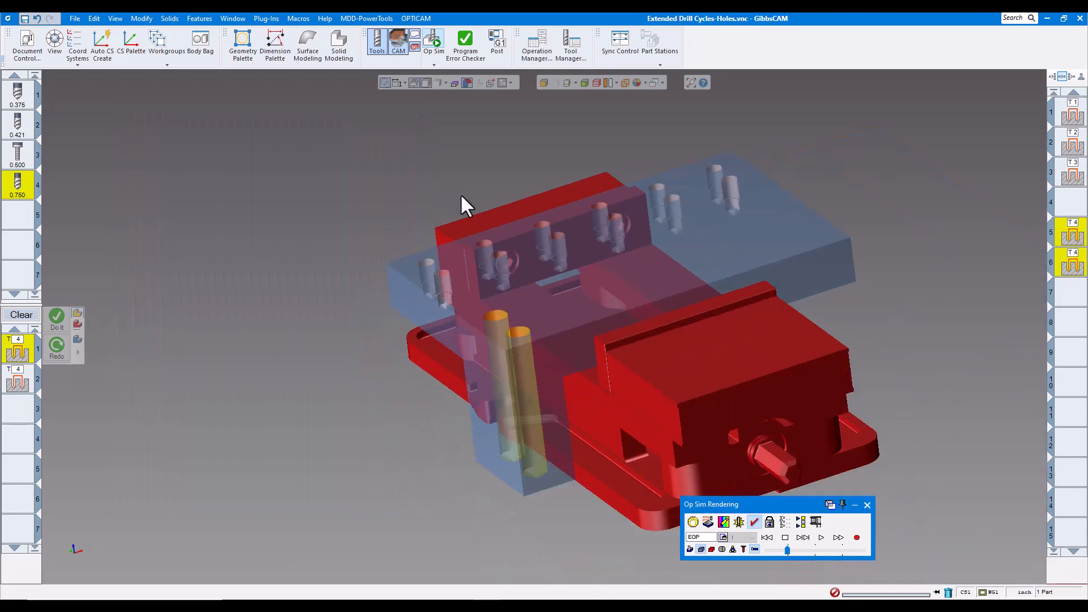
Rotate the view around the vise and plate, then play the PrimeTurning pinion-turning demo video.
middle_click_drag(461, 196, 742, 268)
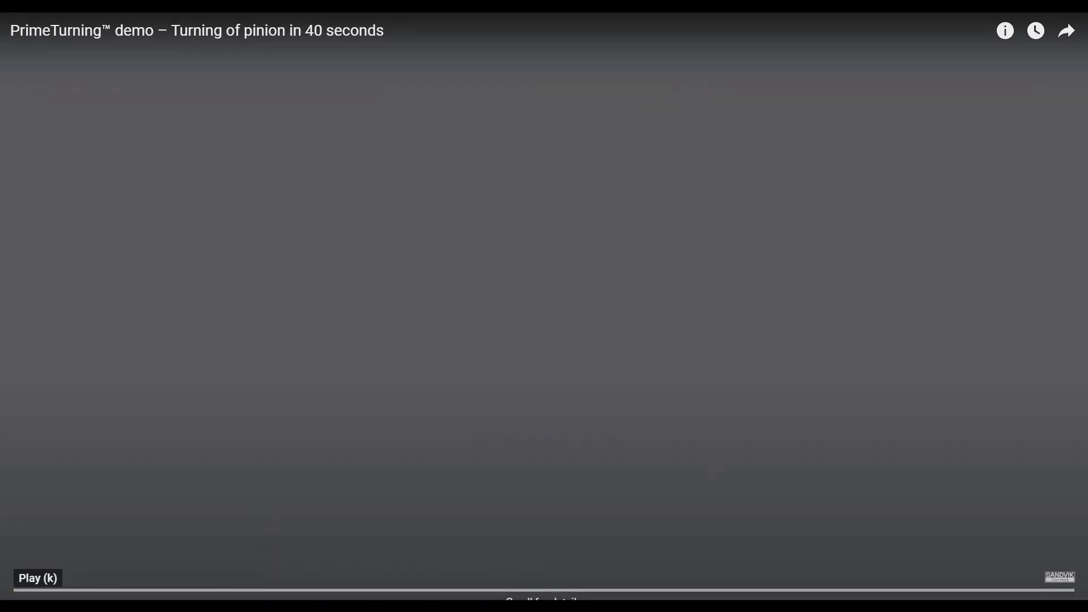
key("k")
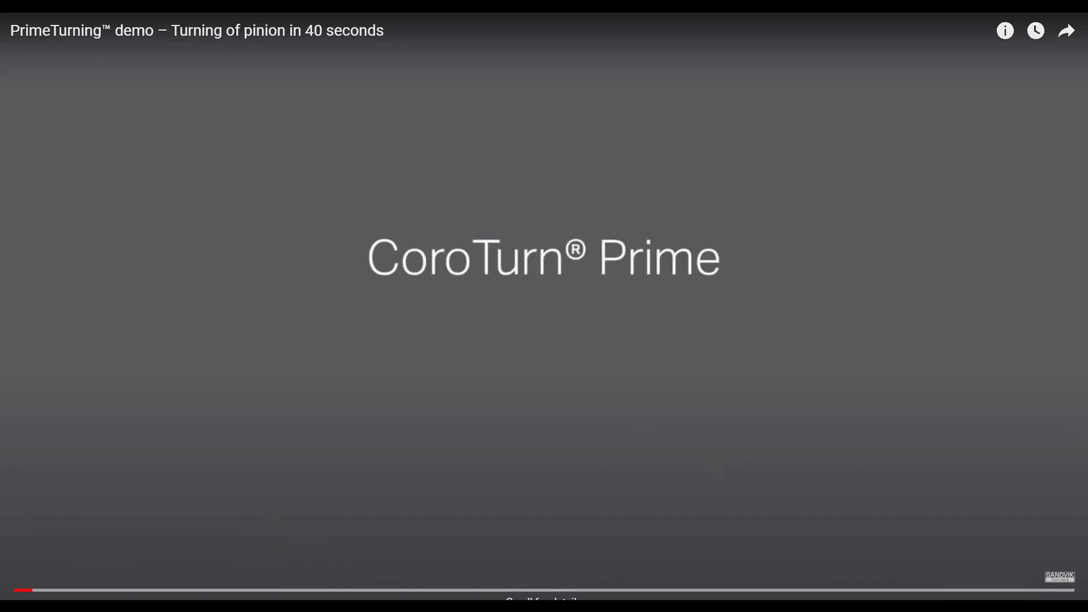